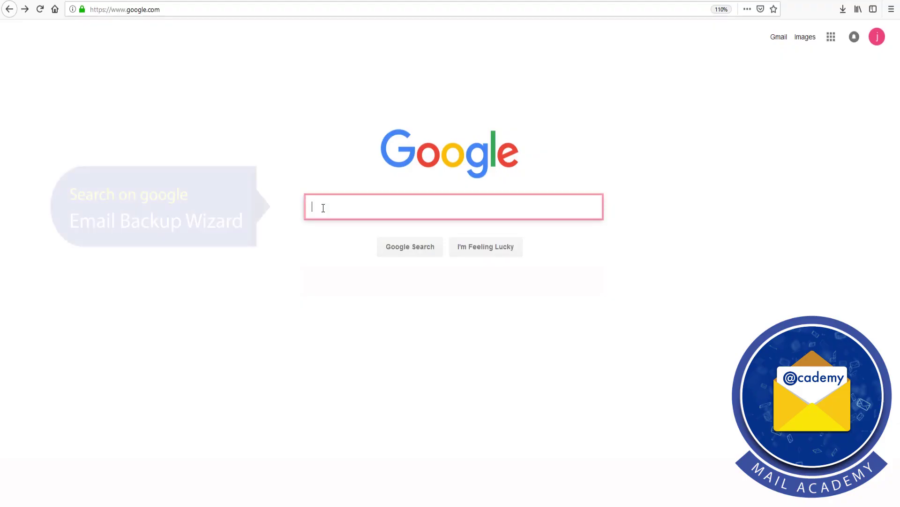
- Search Google for 'email backup wizard' and open emailbackupwizard.com from the top result
type("email backup wizard")
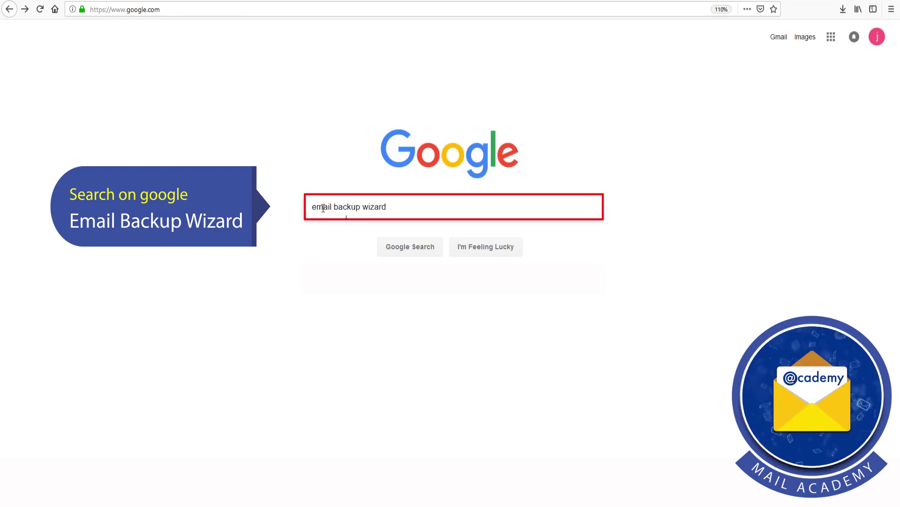
left_click(332, 206)
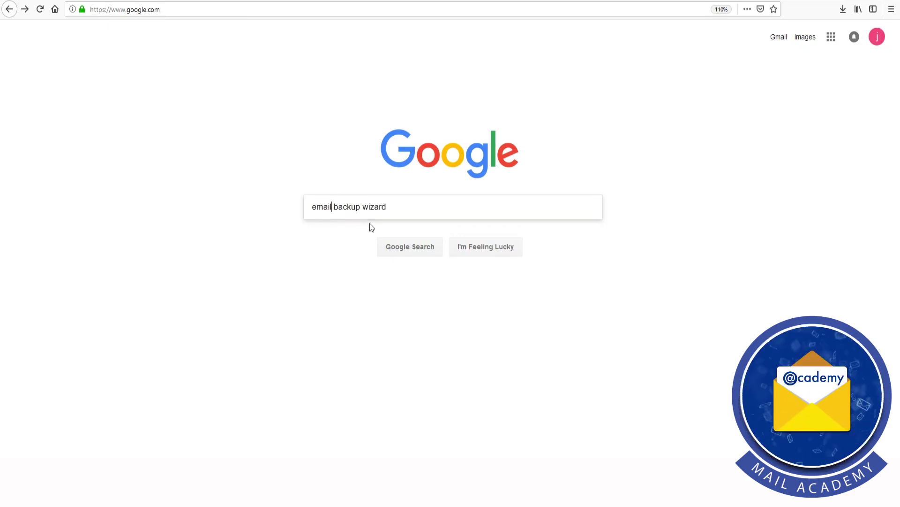
left_click(409, 244)
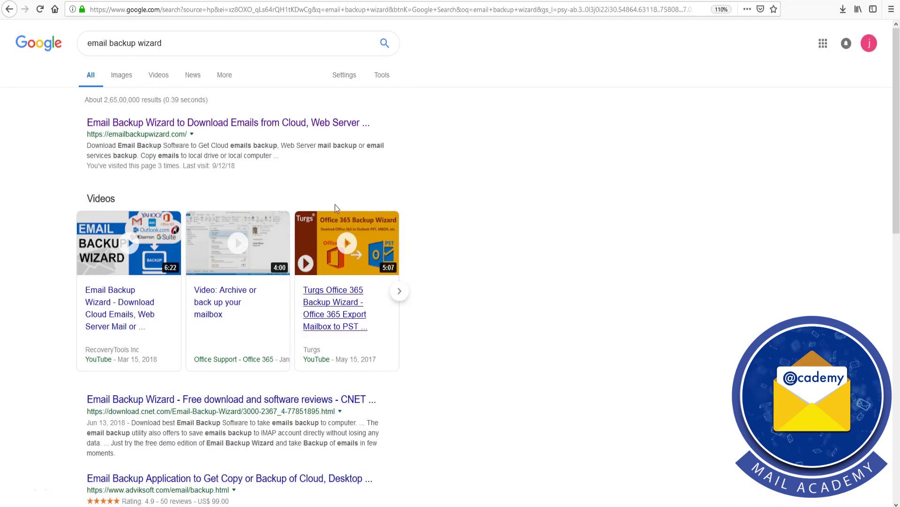
left_click(189, 123)
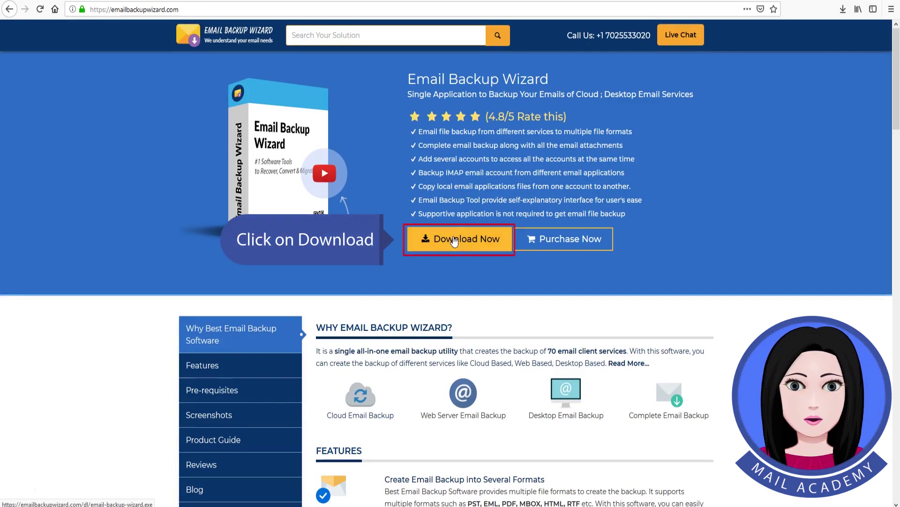
- Save the 17.6 MB installer setup-email-backup(6).exe and confirm its download finished
left_click(471, 240)
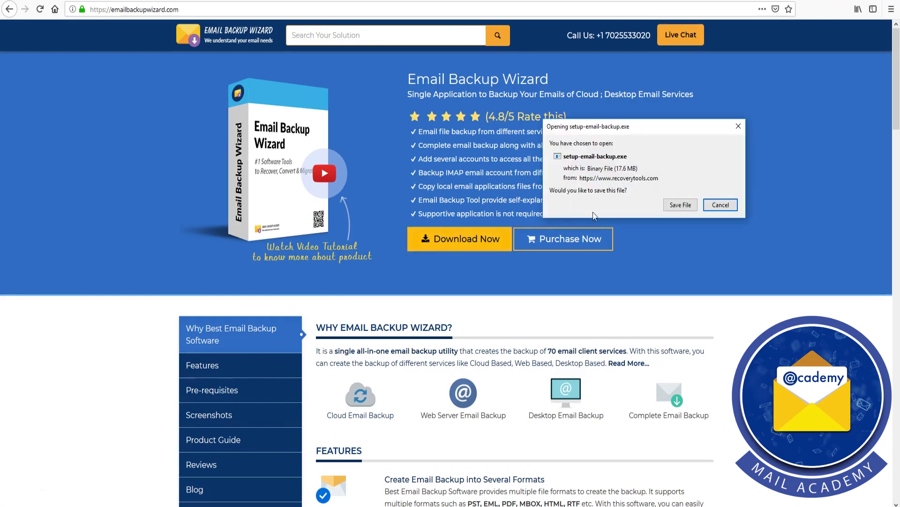
left_click(681, 206)
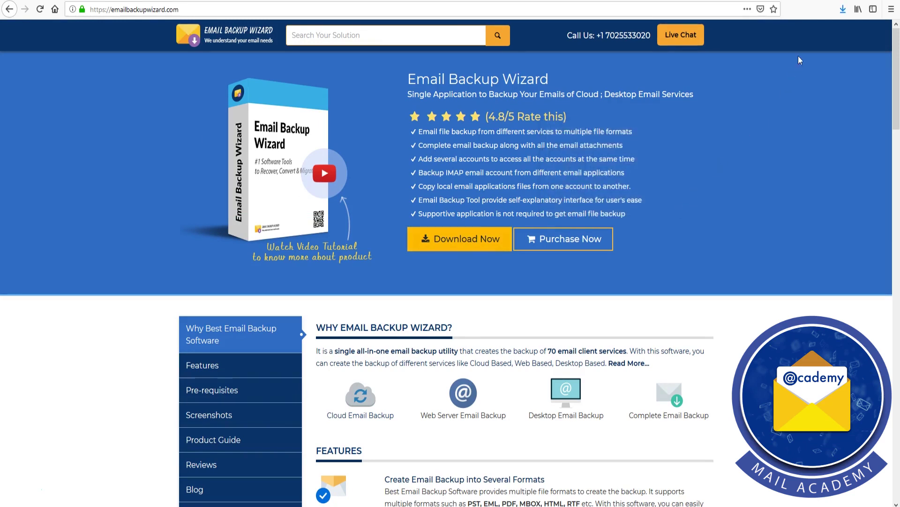
left_click(844, 9)
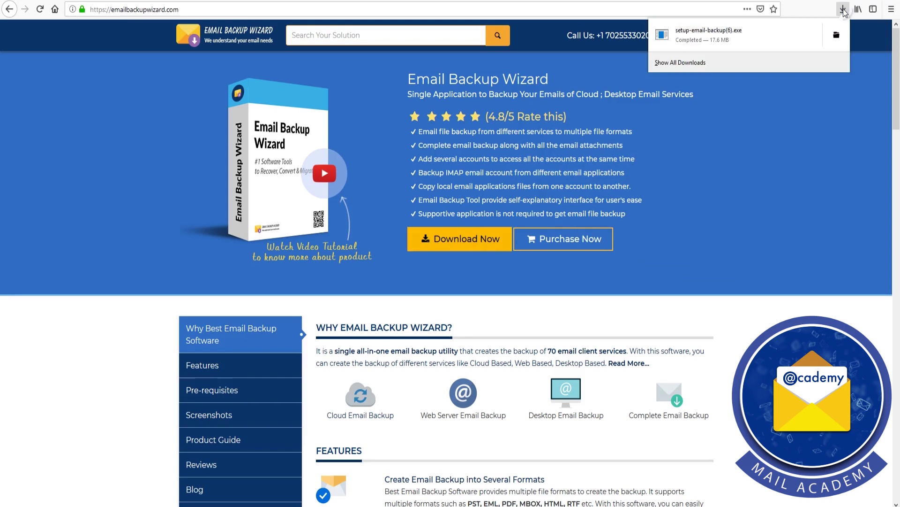
- Install Email Backup Wizard in English into the default RecoveryTools folder, then launch it
left_click(705, 41)
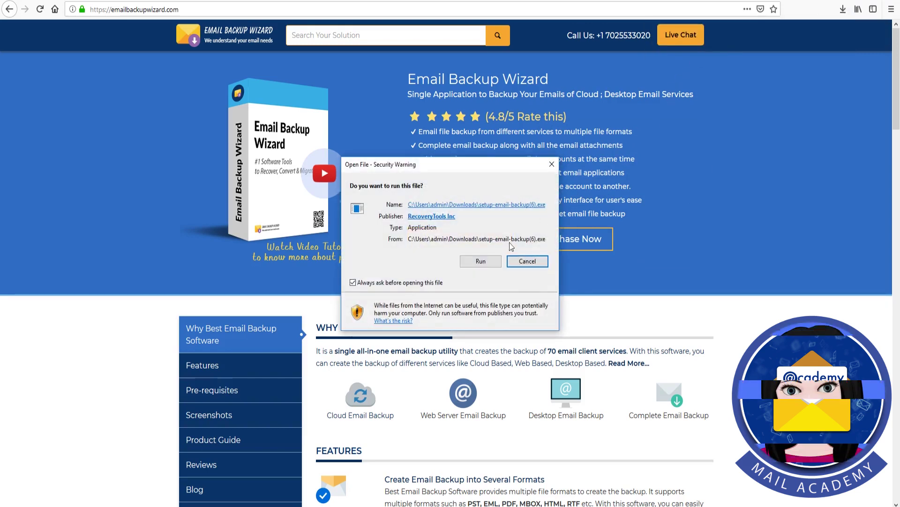
left_click(487, 264)
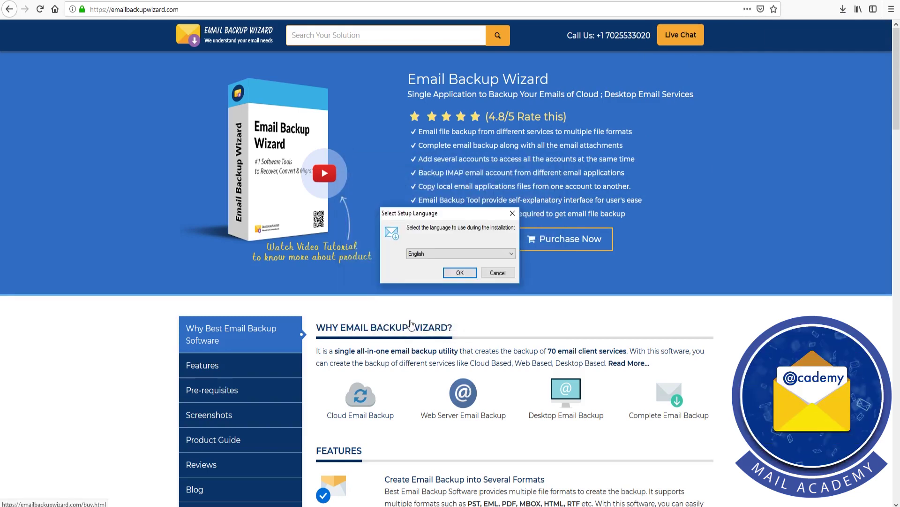
left_click(461, 273)
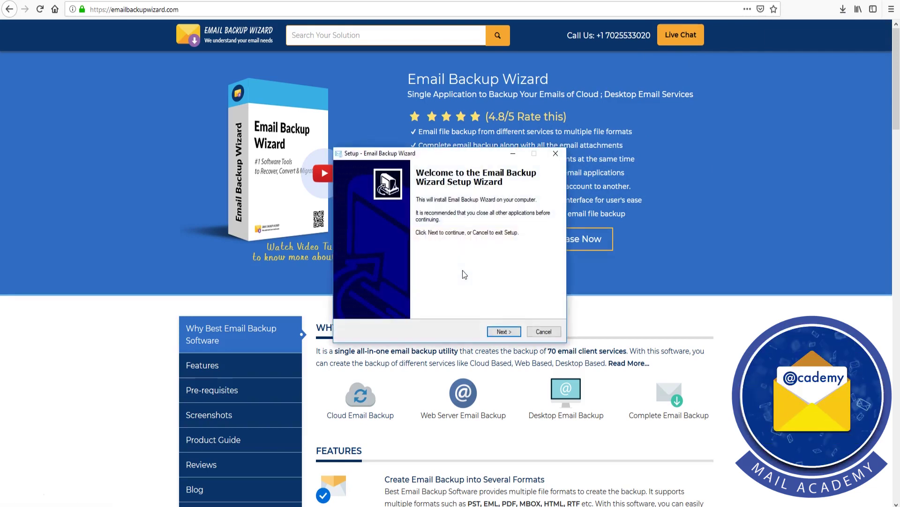
left_click(511, 332)
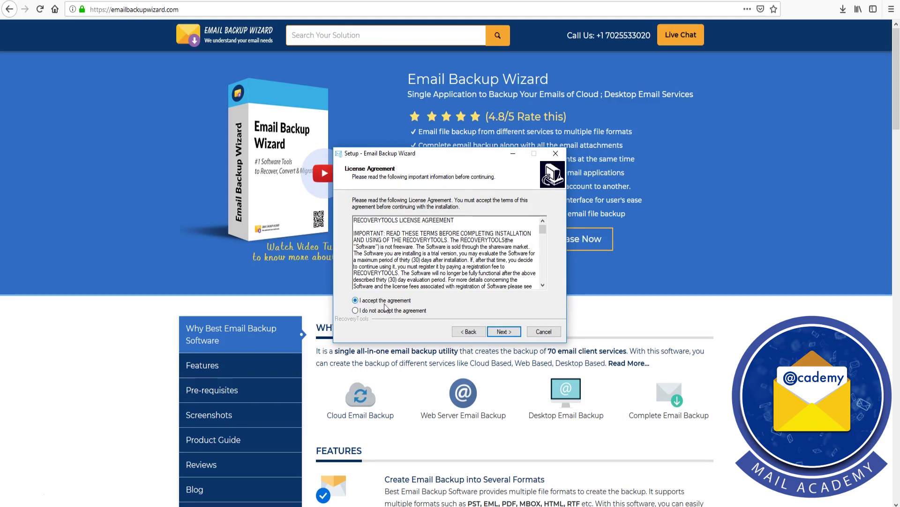
left_click(505, 333)
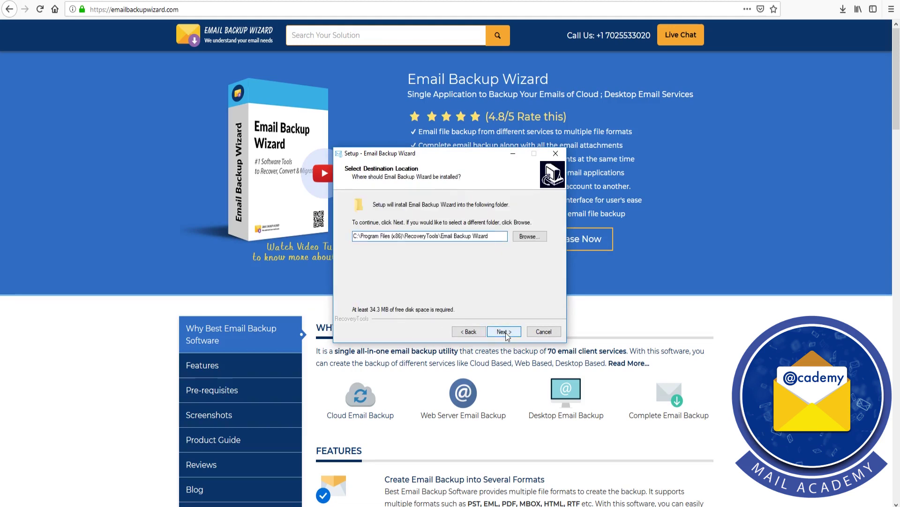
left_click(505, 333)
left_click(506, 333)
left_click(505, 332)
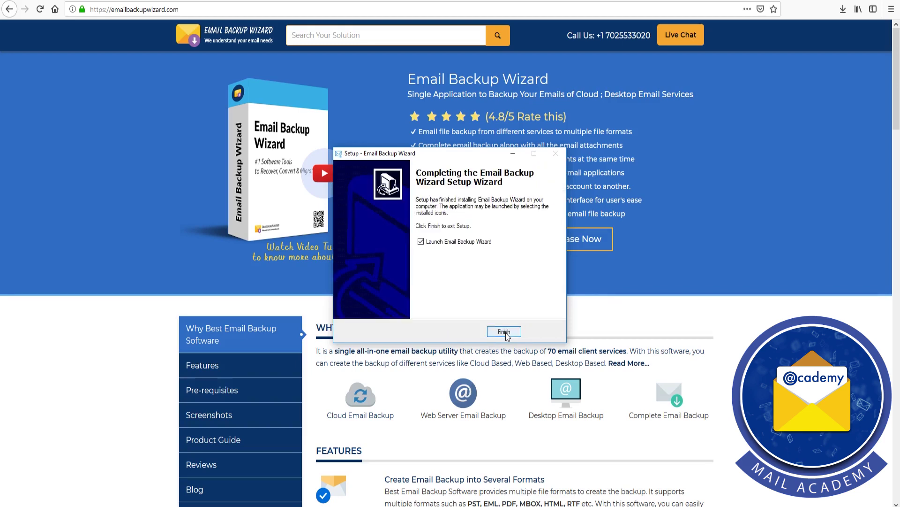
left_click(505, 332)
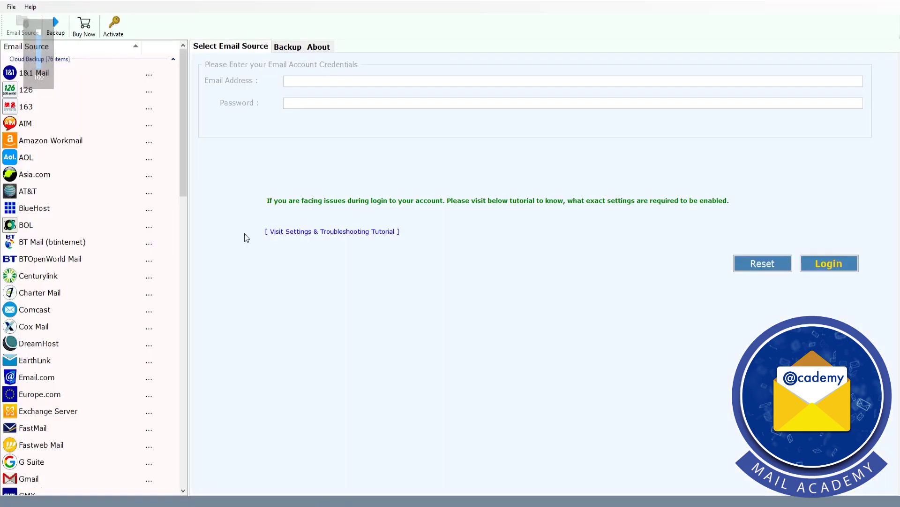
- Select IMAP Server in the Email Source list, revealing IMAP Port No 993
left_click_drag(182, 183, 179, 308)
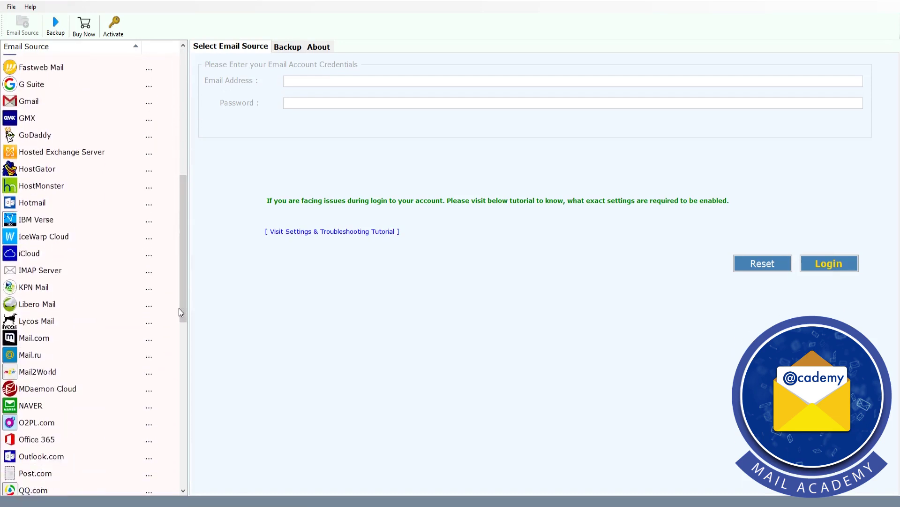
left_click(38, 272)
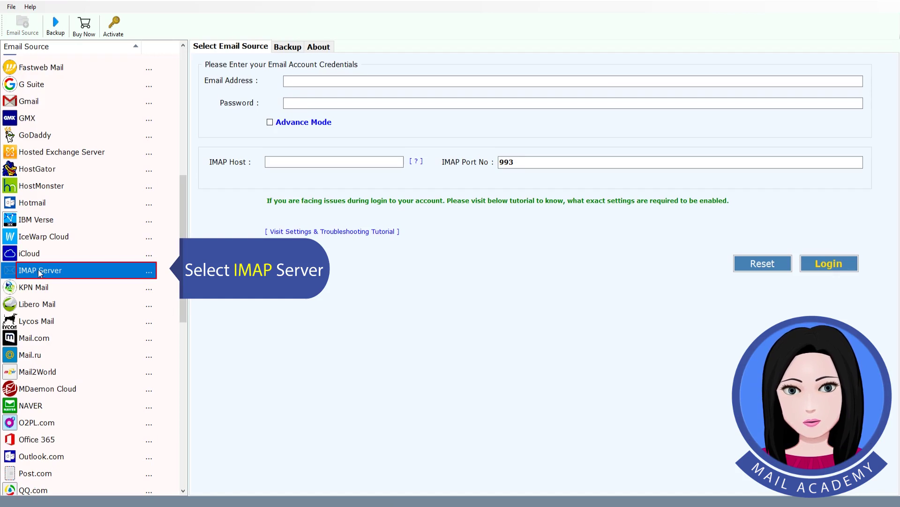
- Enter the IMAP account's e-mail address and password
left_click(289, 80)
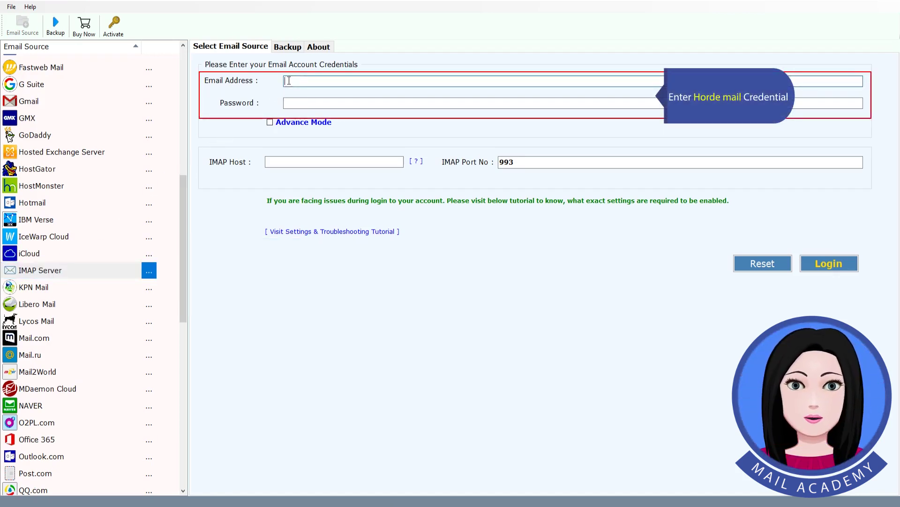
key("ctrl+v")
left_click(328, 103)
key("ctrl+v")
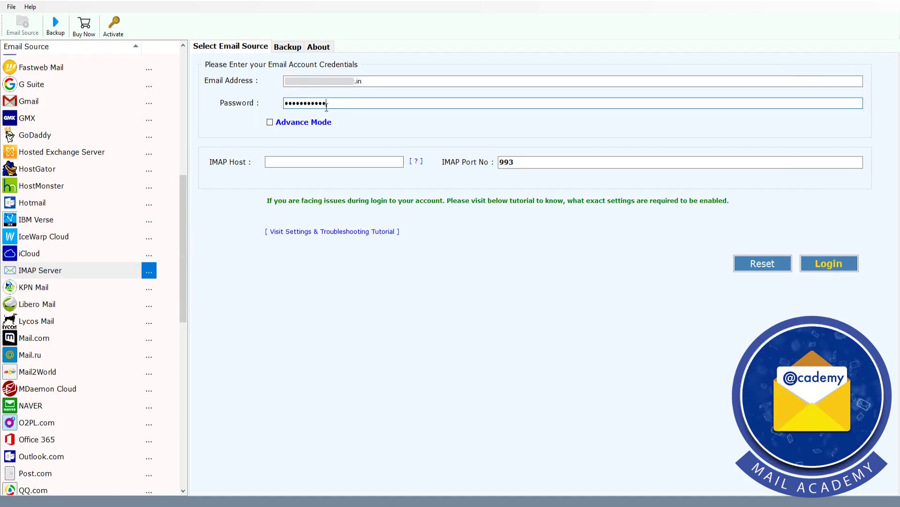
- Paste the IMAP host name, keep port 993, and log in
left_click(270, 123)
left_click(271, 161)
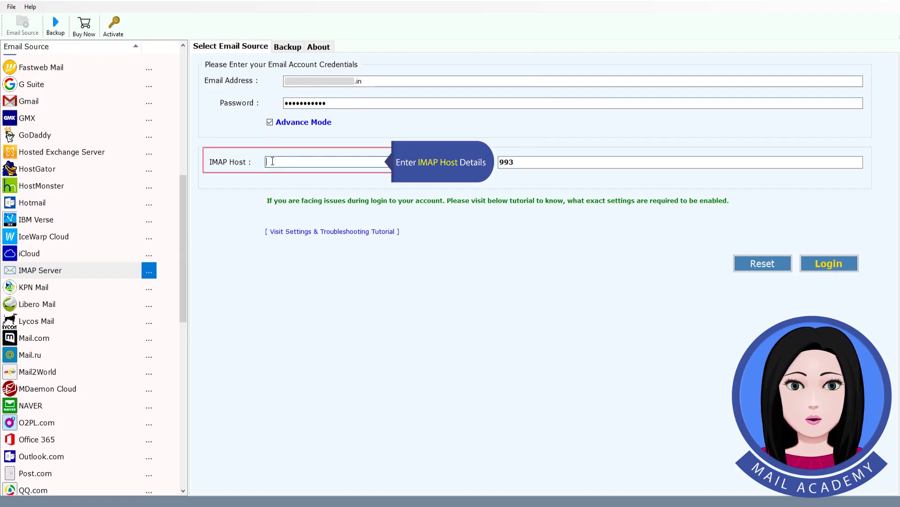
key("ctrl+v")
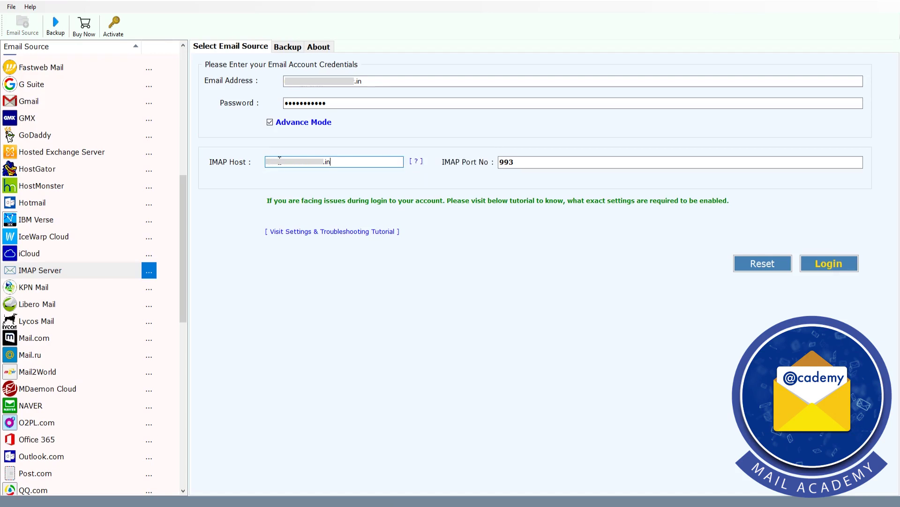
left_click(517, 162)
key("Tab")
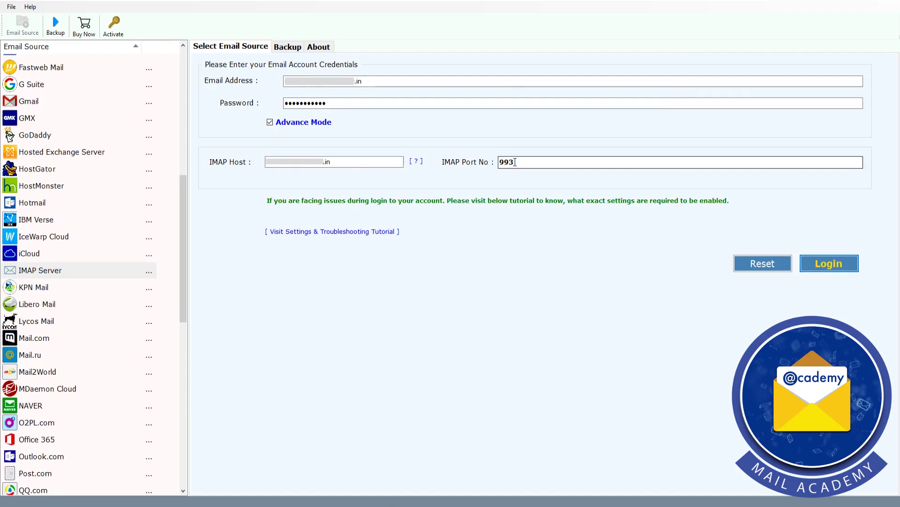
left_click(516, 162)
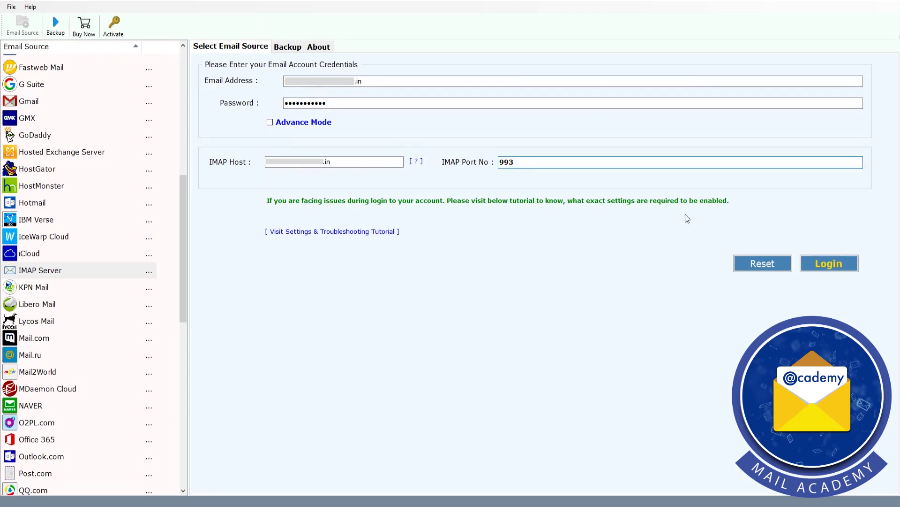
left_click(833, 266)
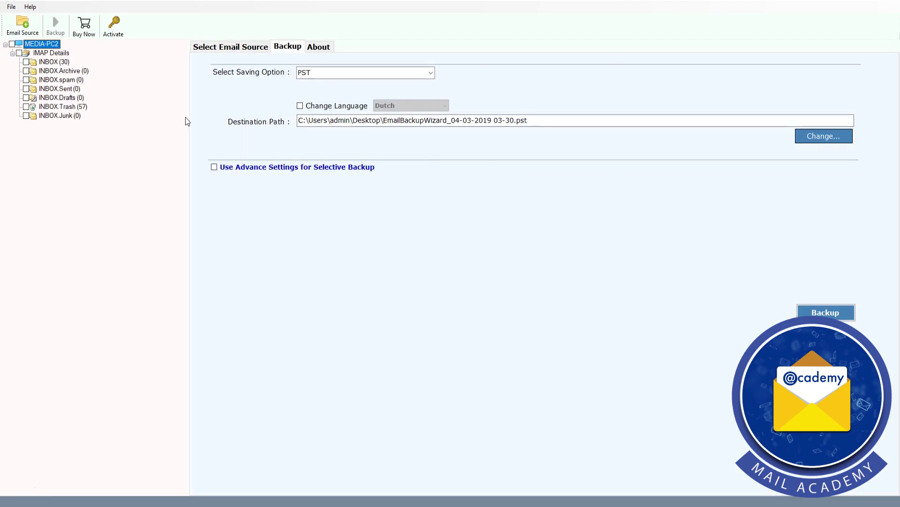
- Check all MEDIA-PC2 mailbox folders and set Gmail as the saving option
left_click(12, 45)
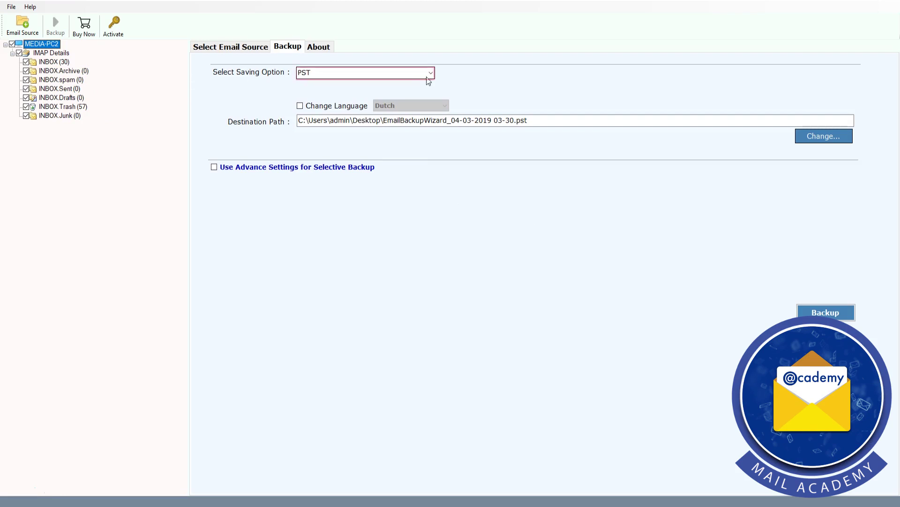
left_click(429, 79)
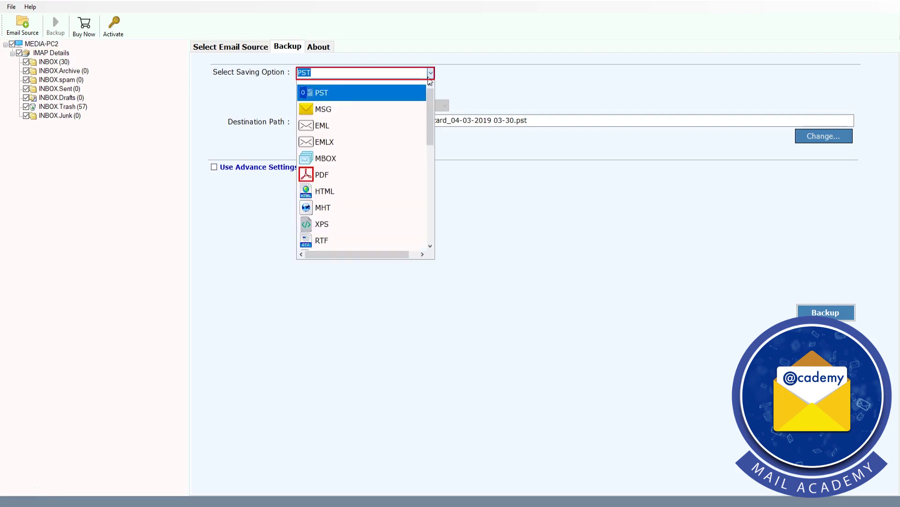
left_click_drag(428, 100, 426, 174)
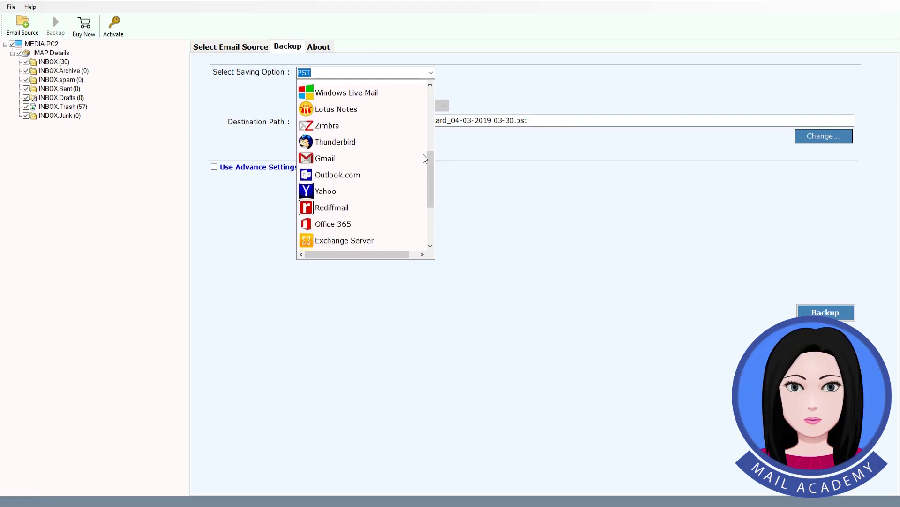
left_click(329, 162)
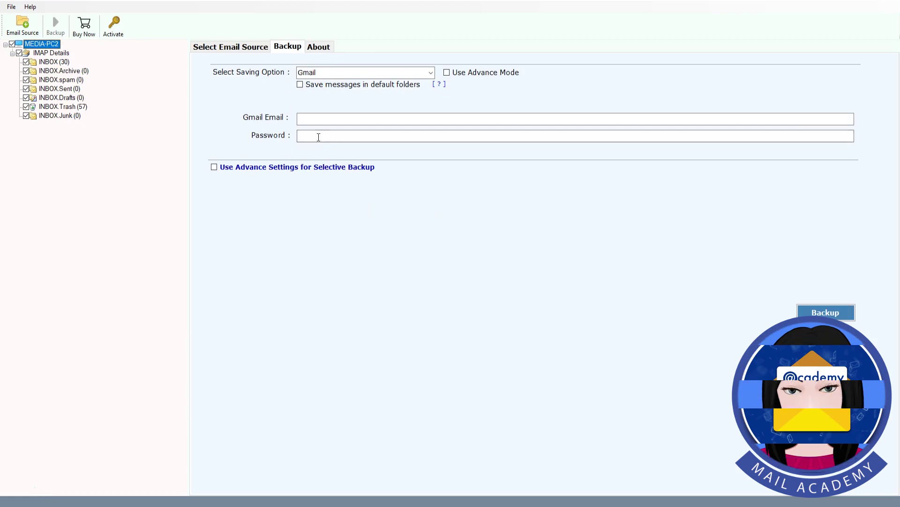
left_click(306, 120)
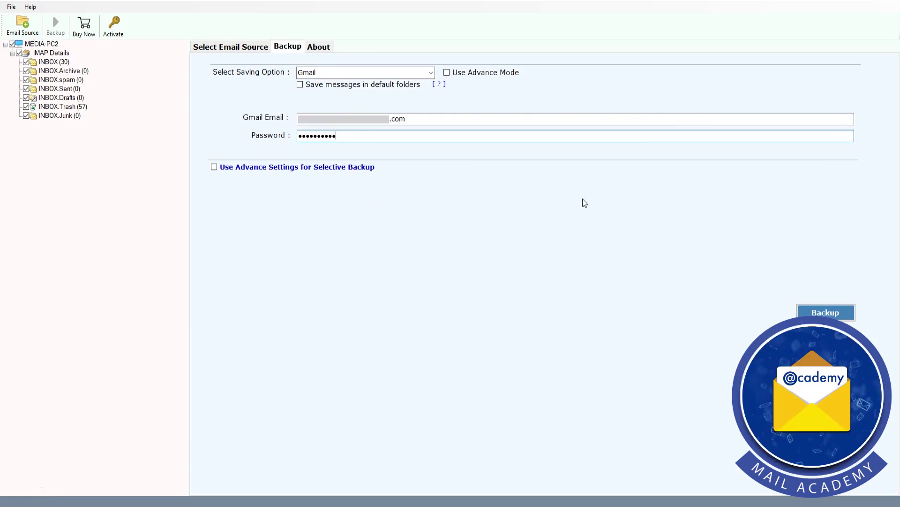
left_click(826, 313)
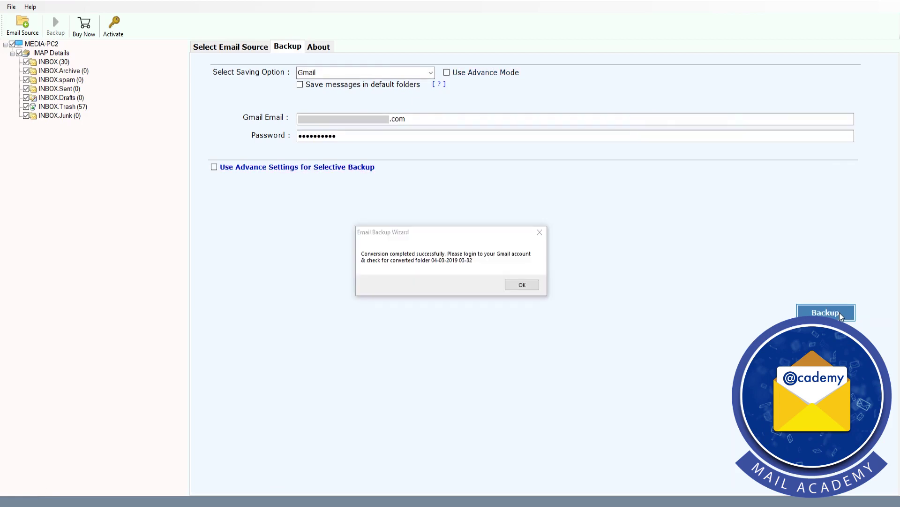
left_click(532, 285)
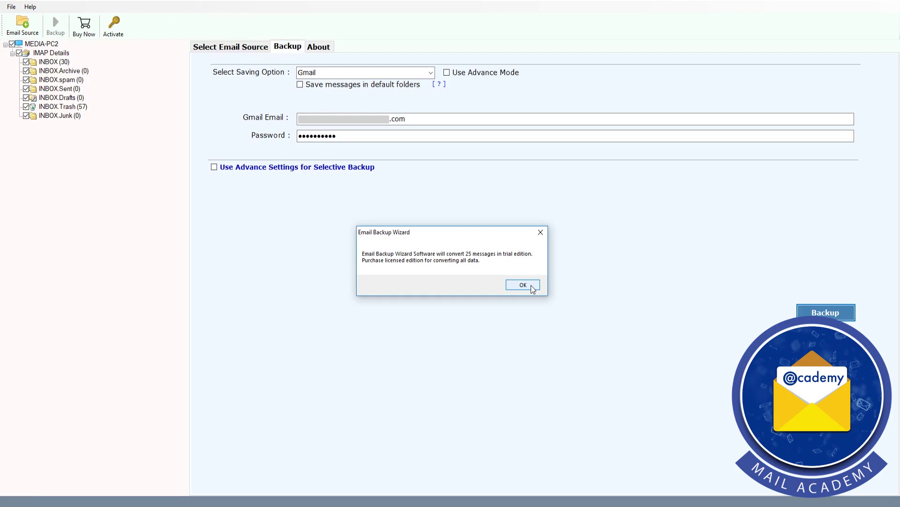
left_click(533, 287)
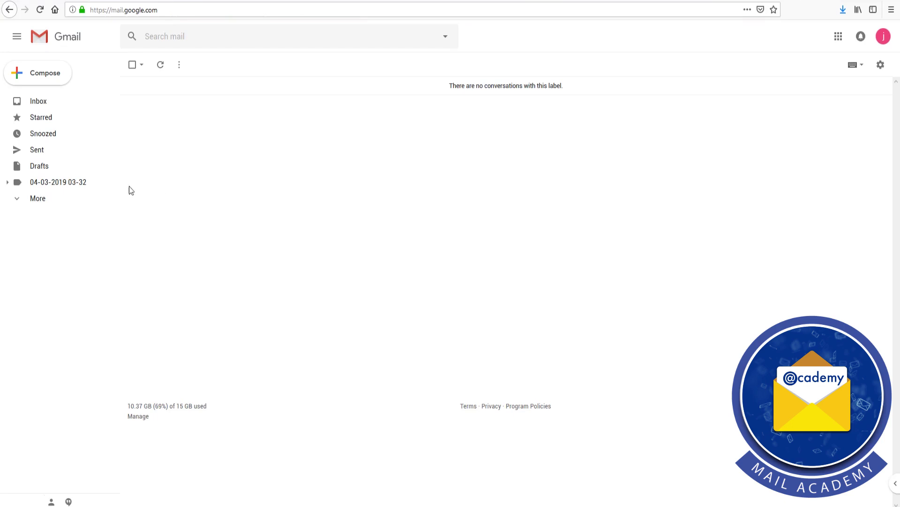
left_click(8, 183)
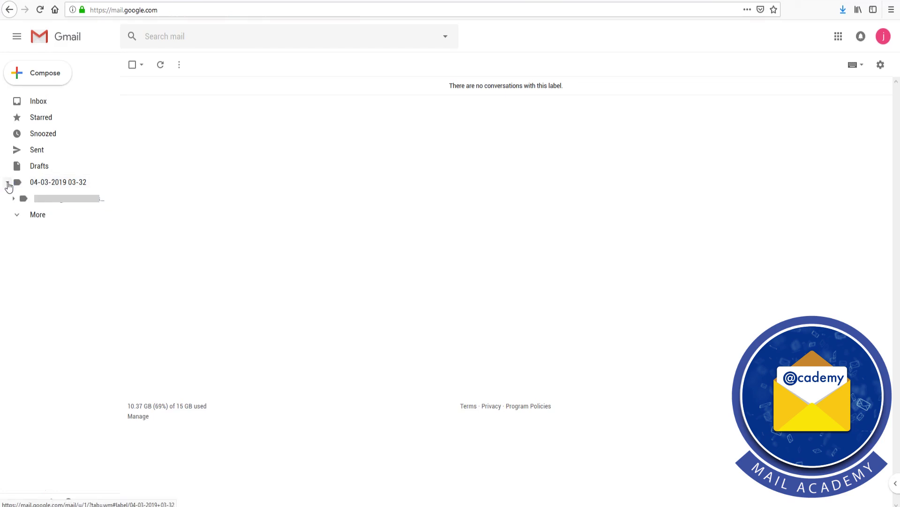
left_click(13, 199)
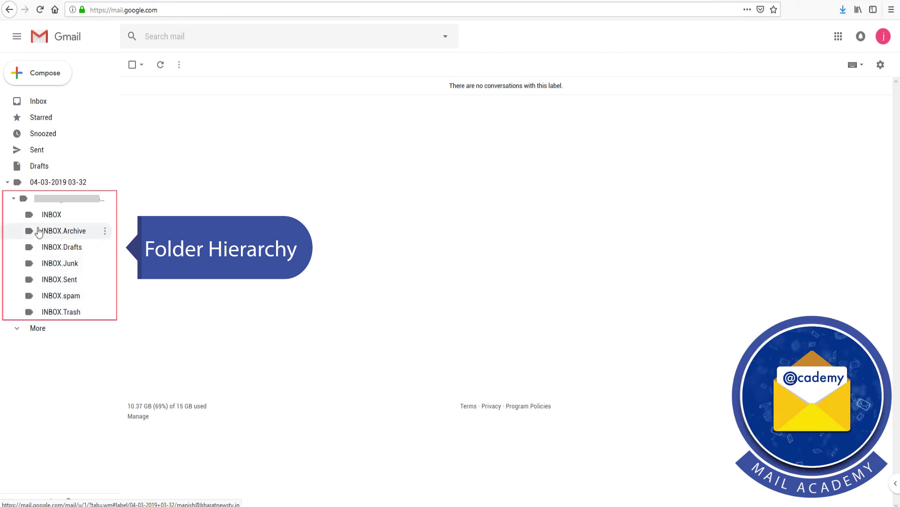
left_click(65, 216)
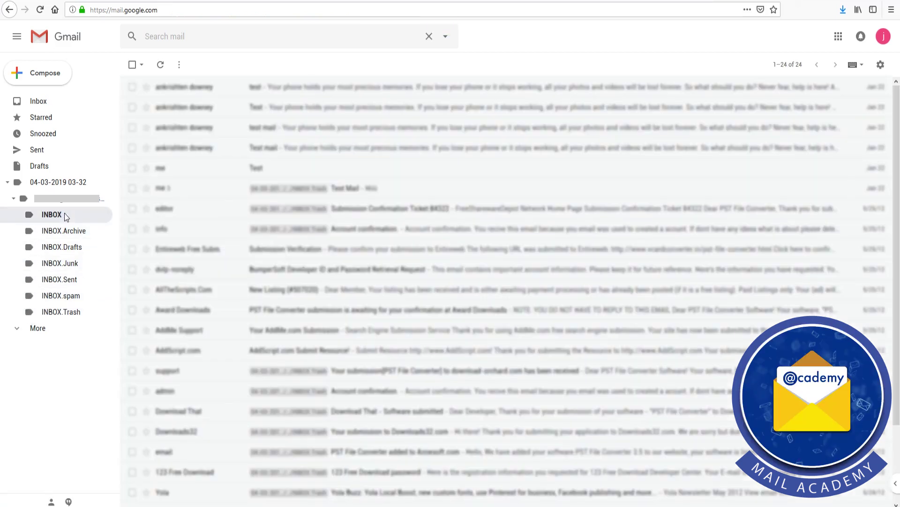